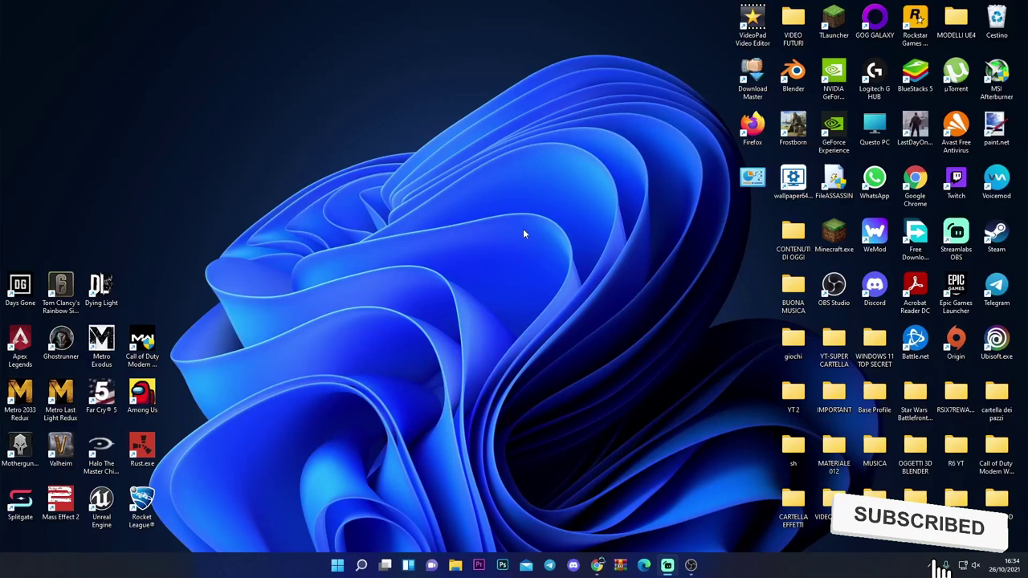
Switch to Chrome and translate the Twitch broadcasting guidelines page into Italian.
click(596, 564)
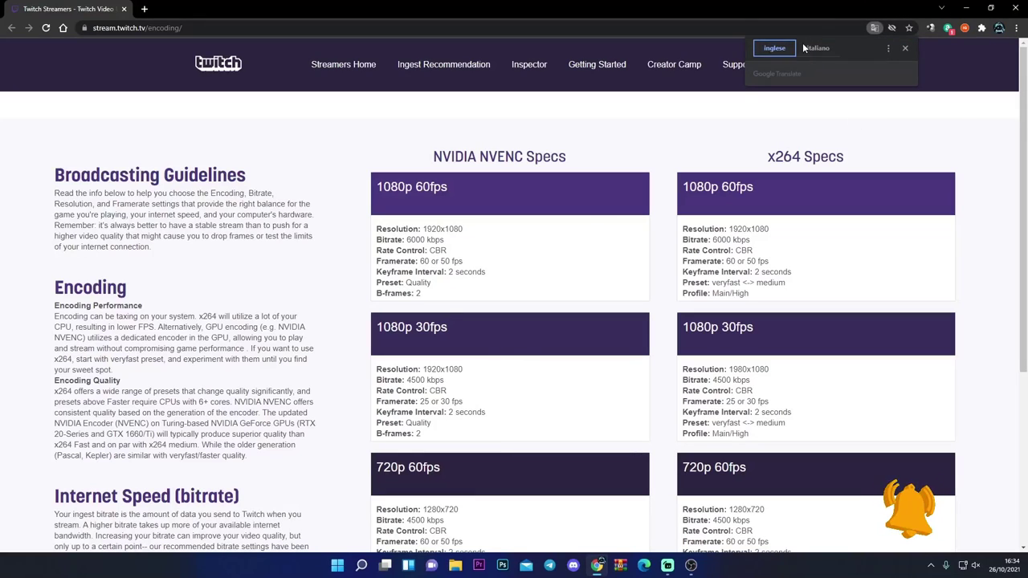
click(818, 48)
Examine Twitch's recommended NVIDIA NVENC and x264 specifications for 1080p and 720p streaming.
scroll(899, 293, down, 1)
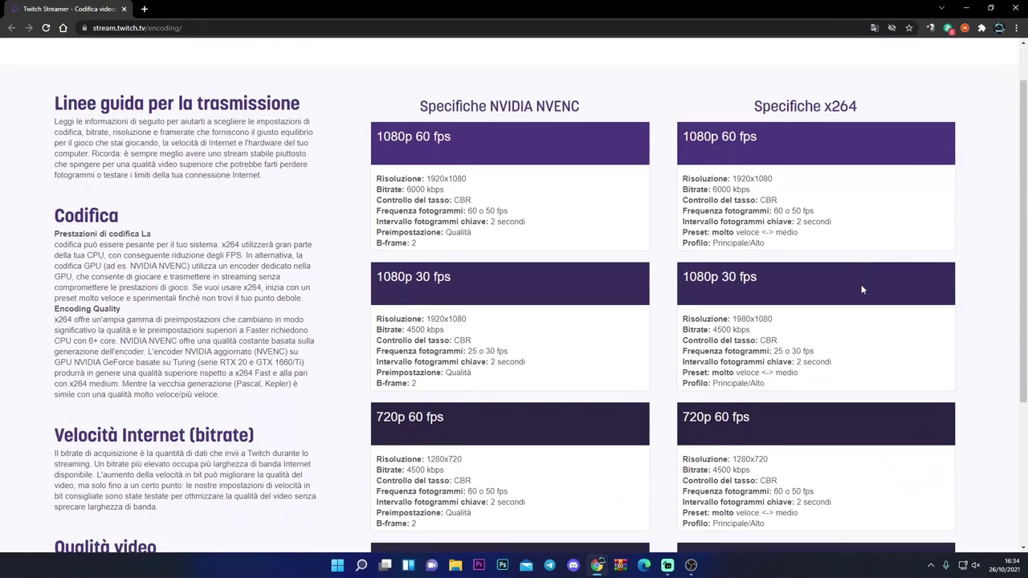
scroll(861, 285, up, 1)
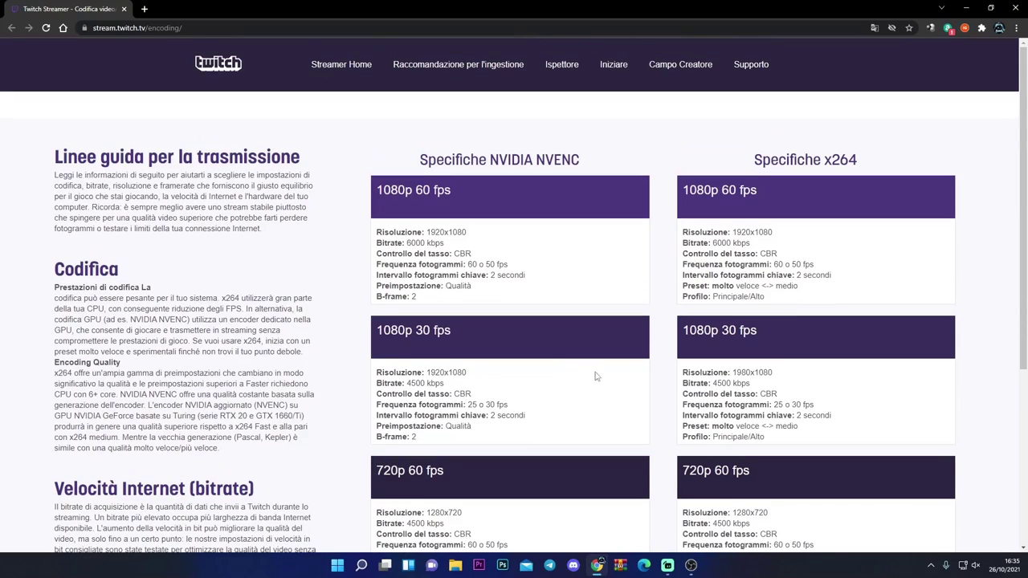
scroll(537, 338, down, 1)
scroll(554, 343, up, 1)
scroll(554, 344, down, 2)
scroll(554, 355, up, 2)
scroll(568, 364, down, 1)
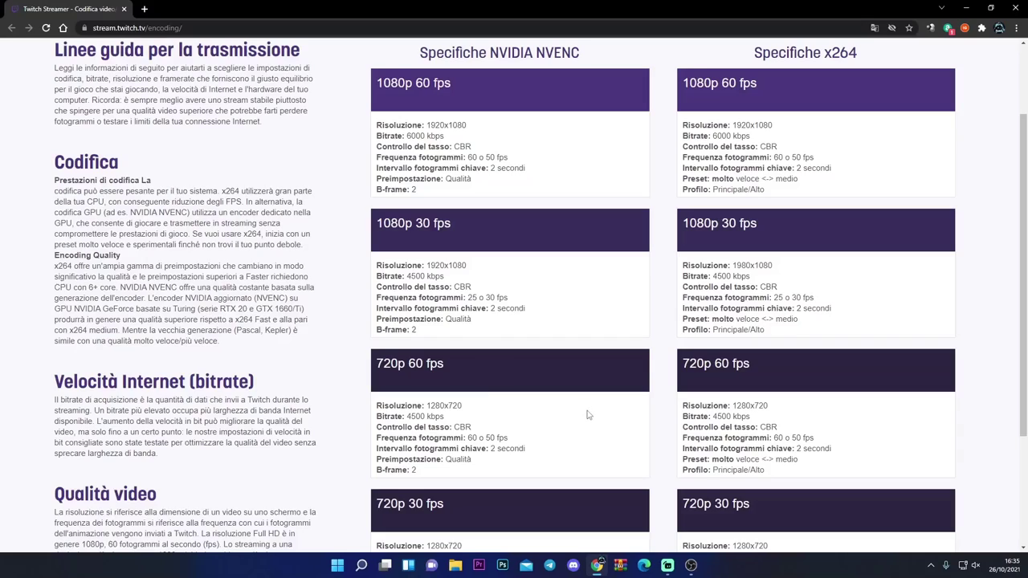
scroll(587, 414, up, 1)
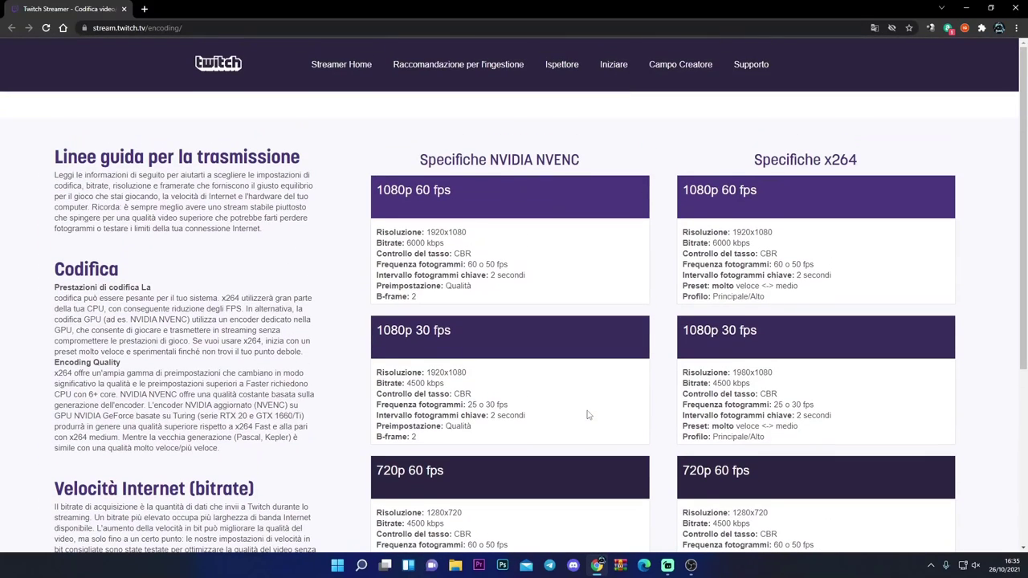
Minimize the browser and bring up Streamlabs OBS in a maximized window.
click(968, 8)
click(667, 565)
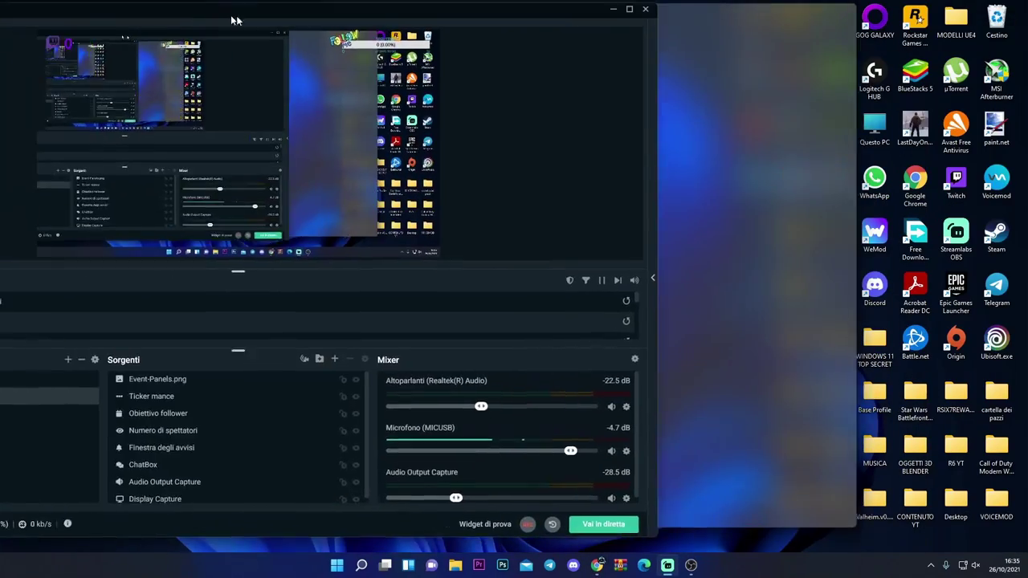
double_click(835, 41)
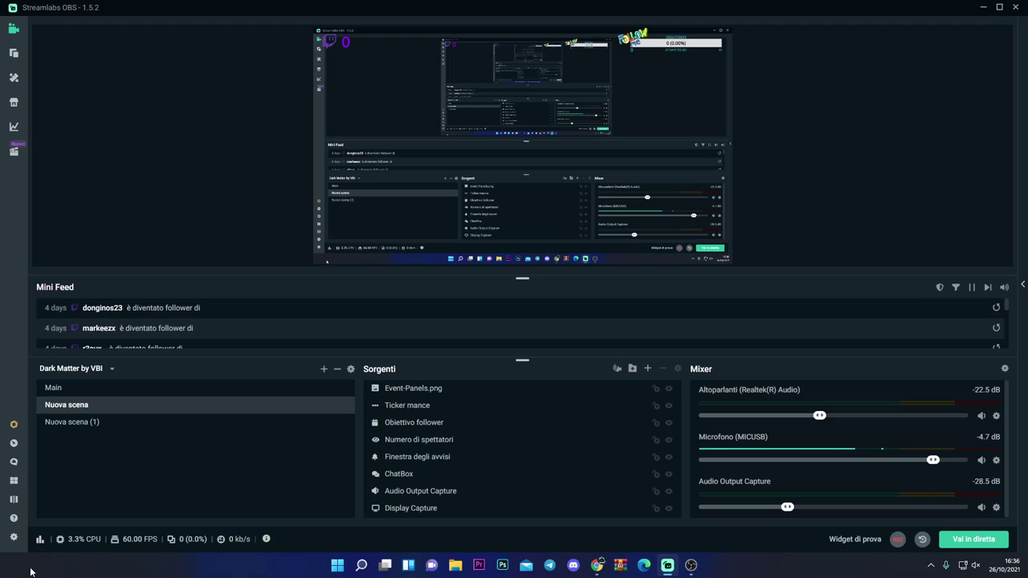
Open the Output settings and choose Advanced as the output mode.
click(13, 536)
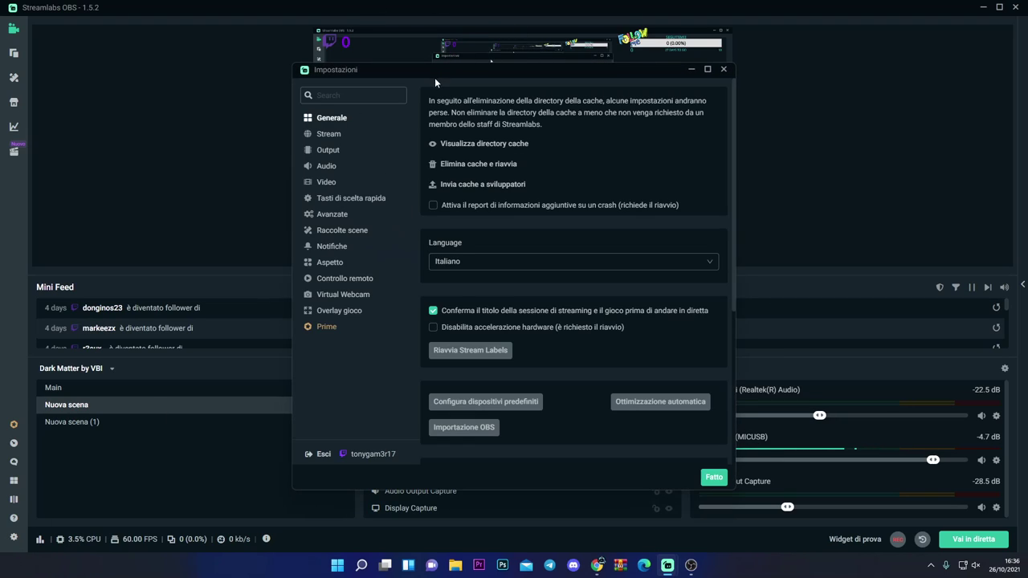
drag(435, 77, 415, 73)
click(305, 159)
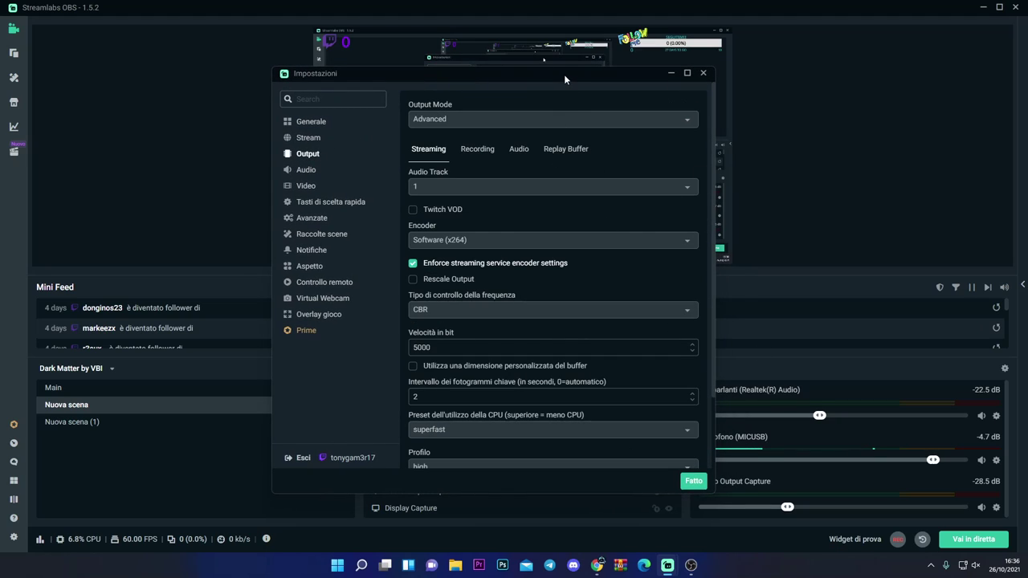
drag(564, 74, 460, 64)
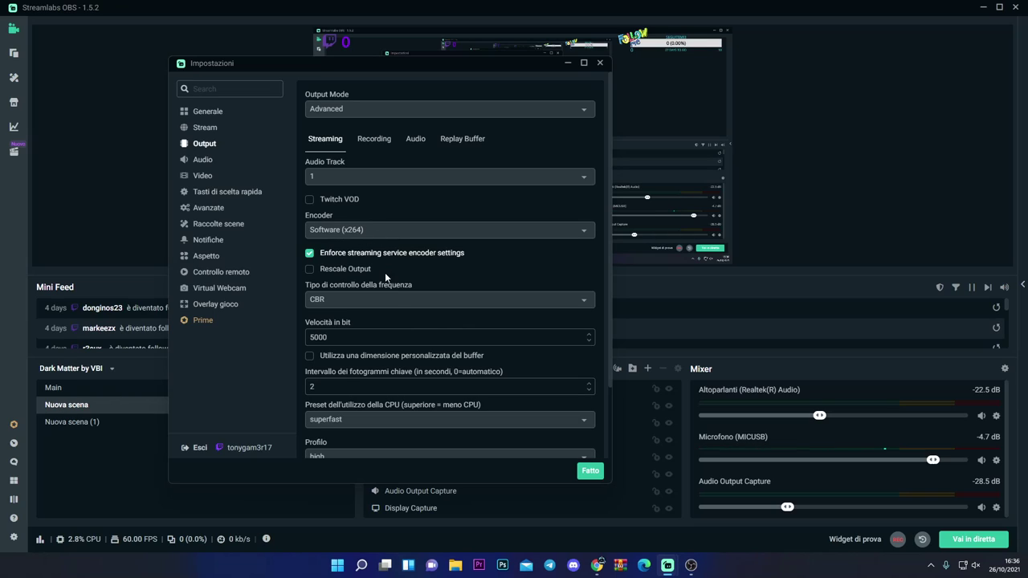
click(467, 112)
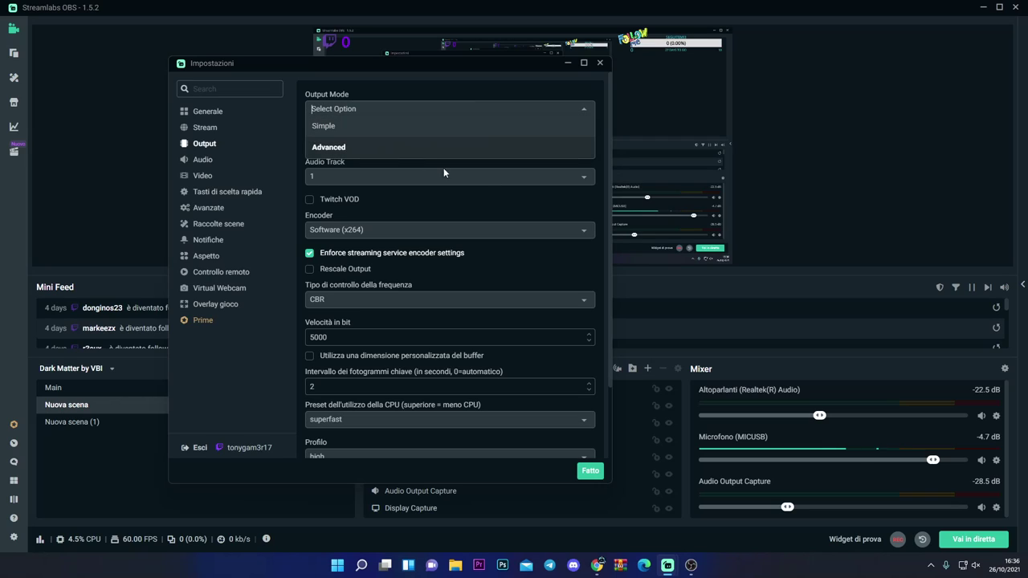
click(401, 148)
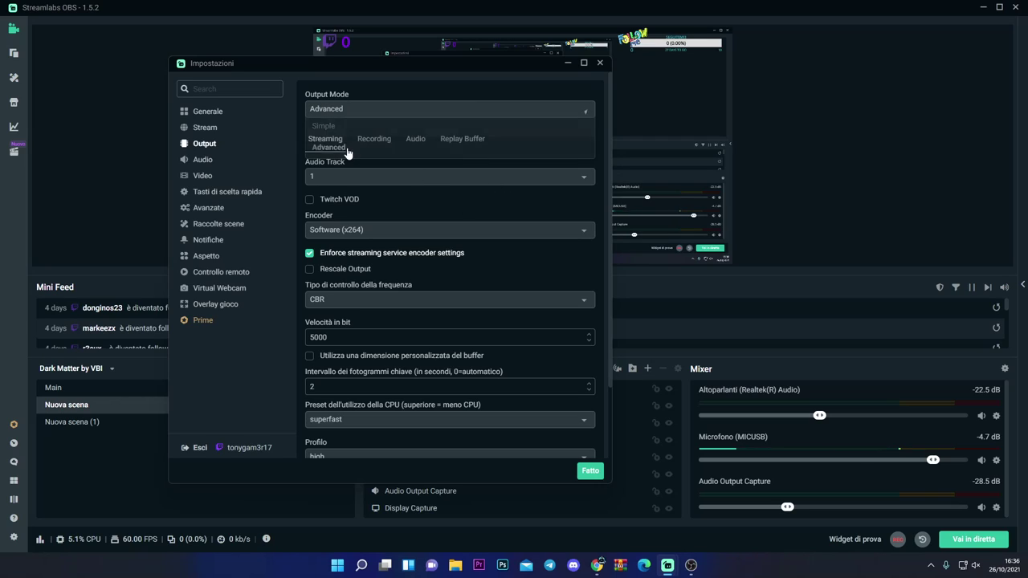
scroll(497, 271, down, 2)
scroll(336, 167, up, 2)
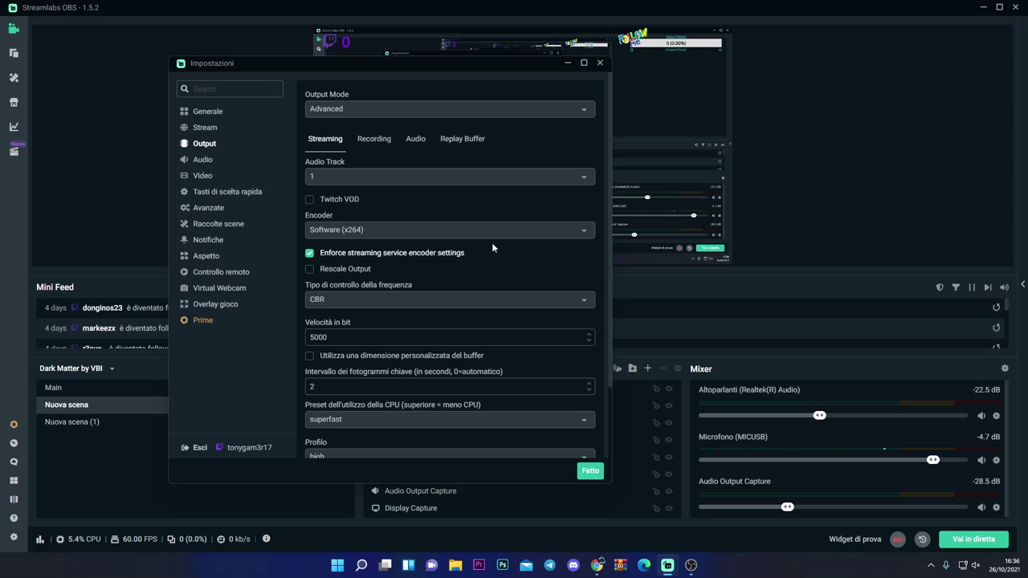
click(690, 566)
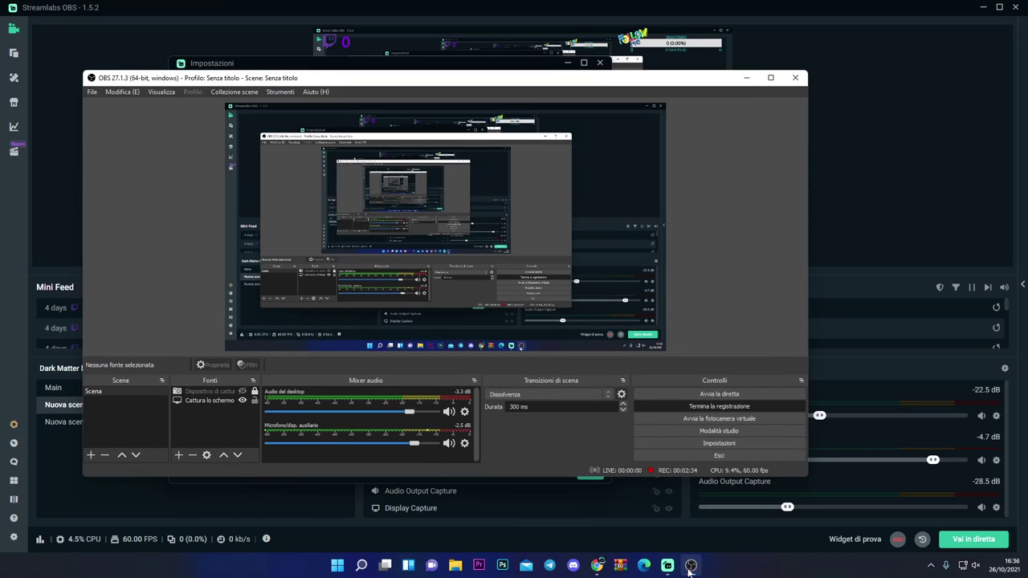
click(690, 566)
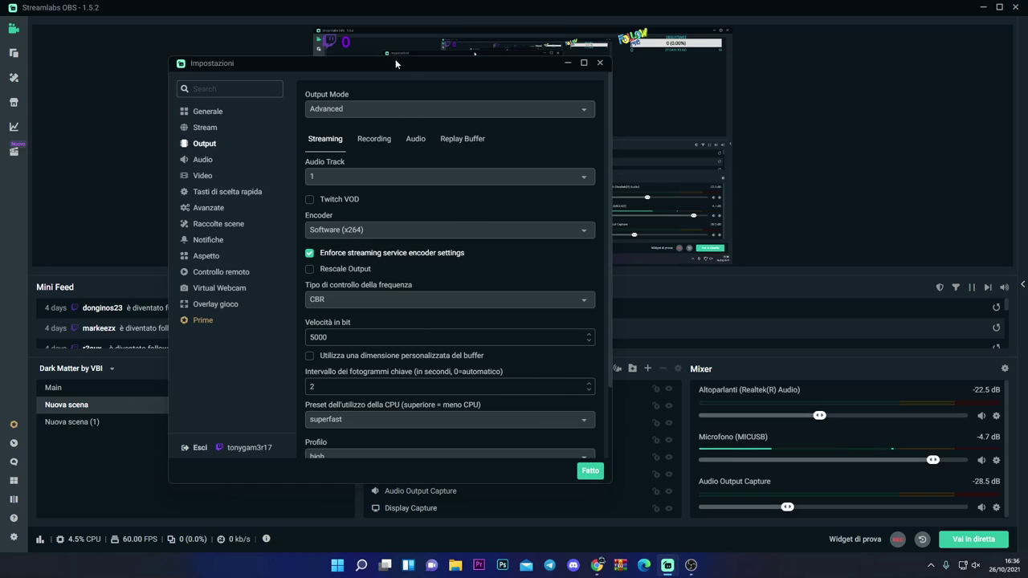
drag(395, 61, 347, 53)
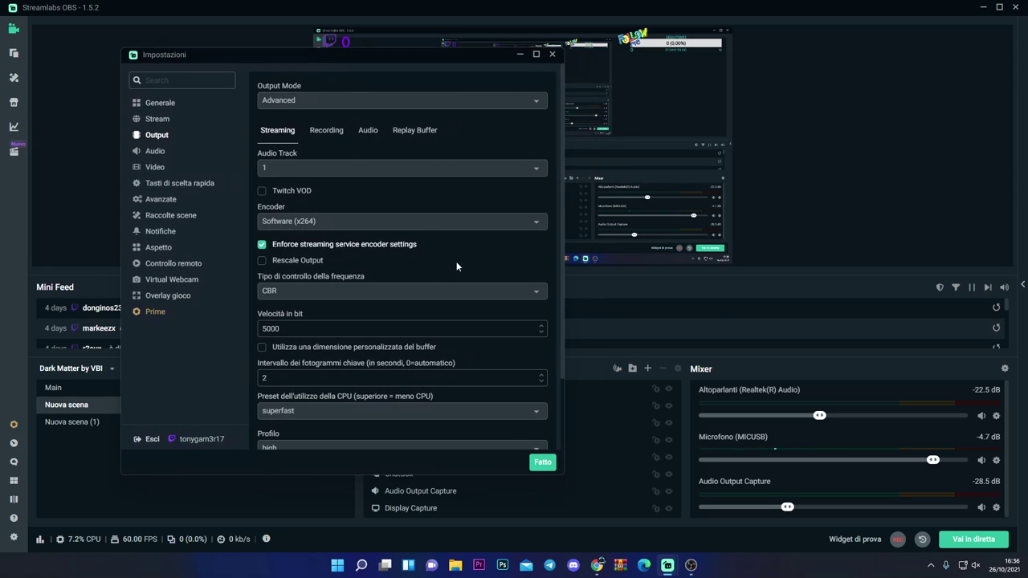
Look through the rate control types in the streaming settings and enable Rescale Output.
scroll(456, 261, down, 1)
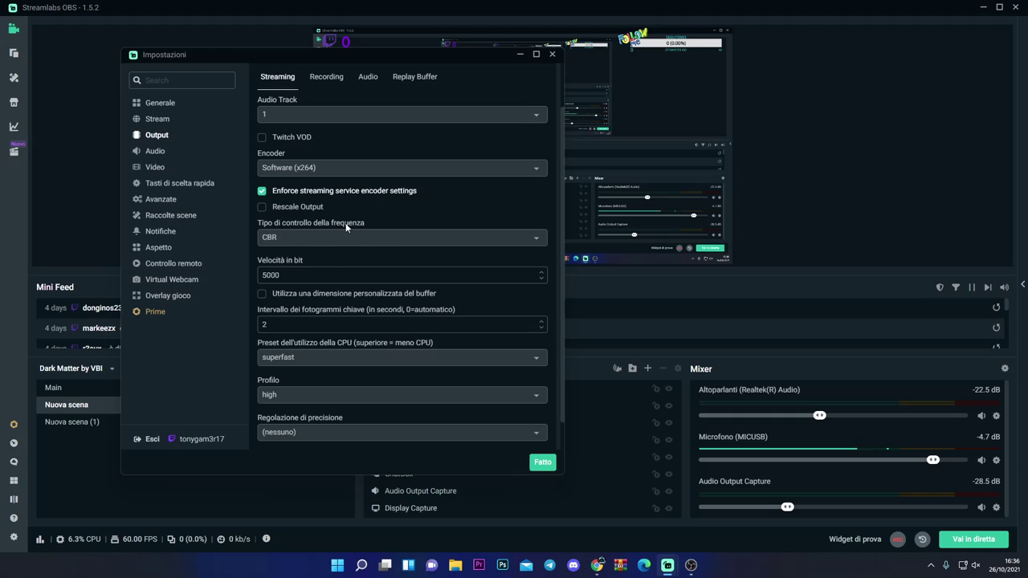
click(537, 245)
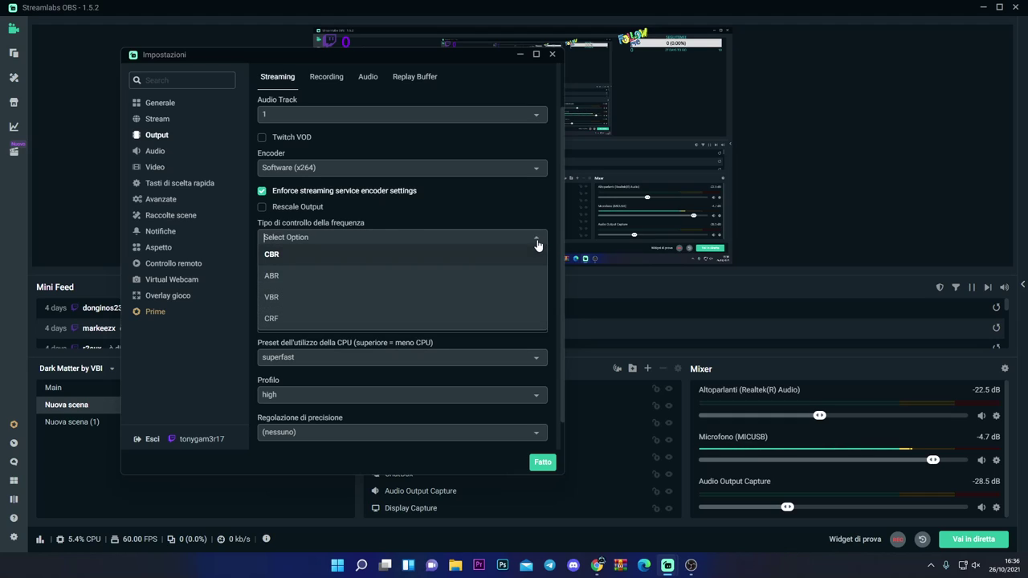
click(480, 209)
Check the choices offered for the x264 encoder's profile without changing it.
scroll(407, 331, down, 2)
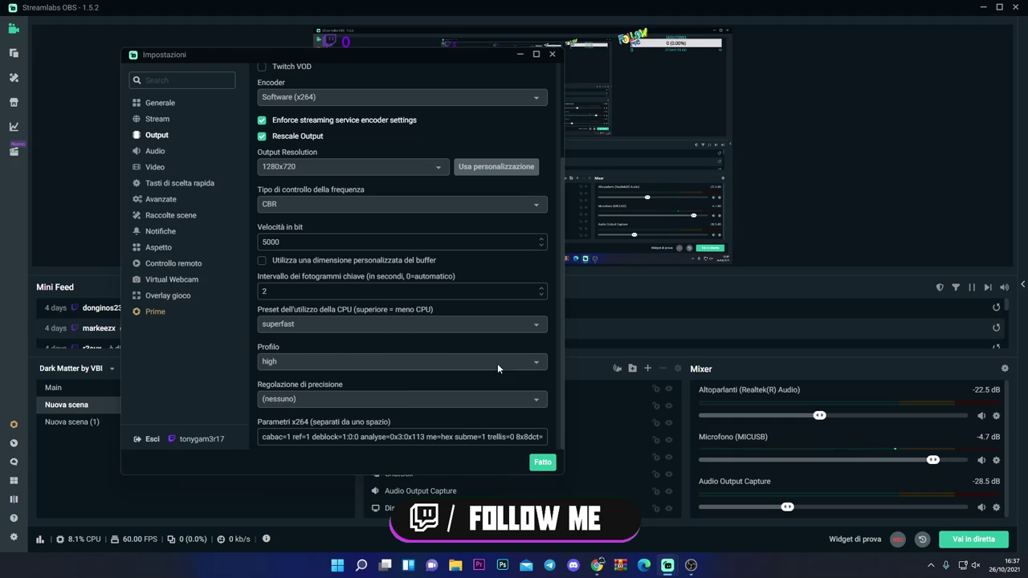
click(538, 365)
click(272, 341)
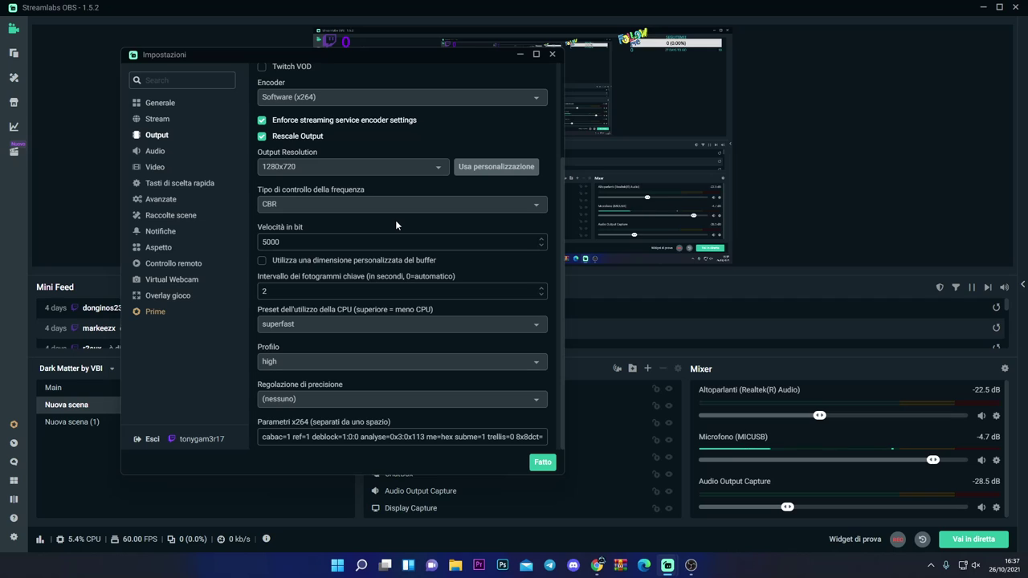
Consult the Twitch encoding page in Chrome, return to Streamlabs OBS and review the streaming output settings against it.
click(598, 565)
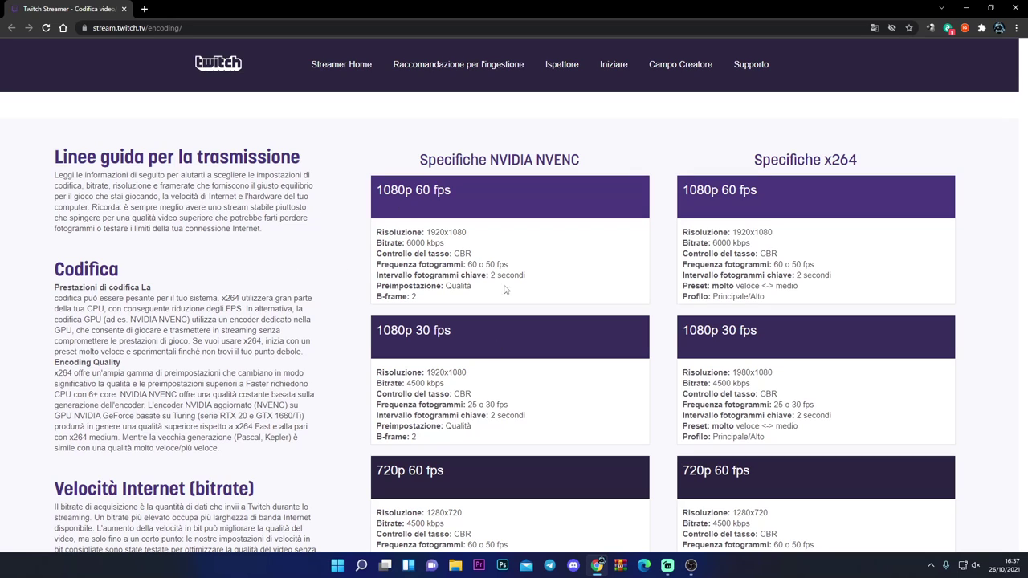
click(966, 8)
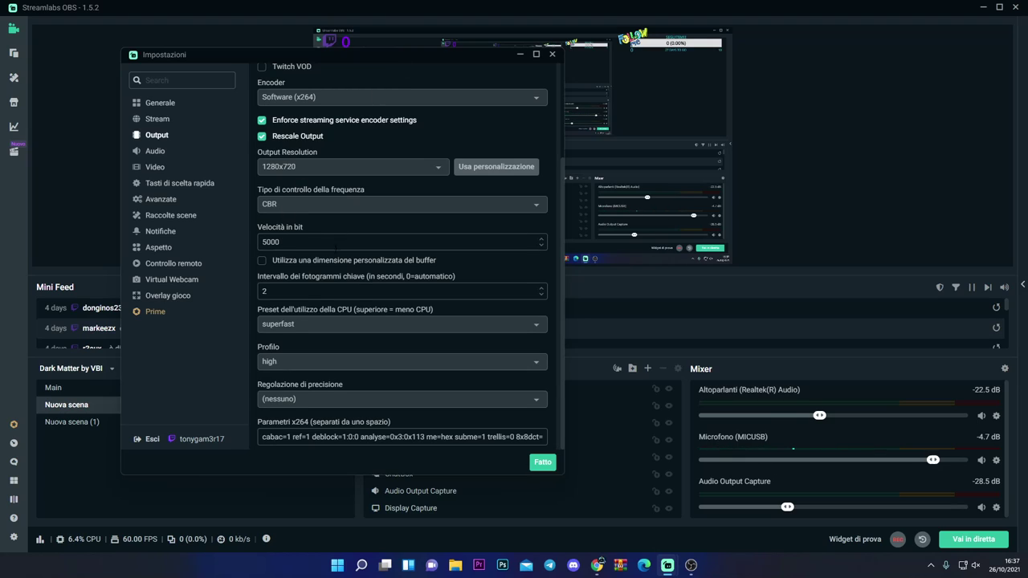
scroll(376, 339, up, 3)
scroll(376, 340, down, 3)
drag(284, 52, 367, 47)
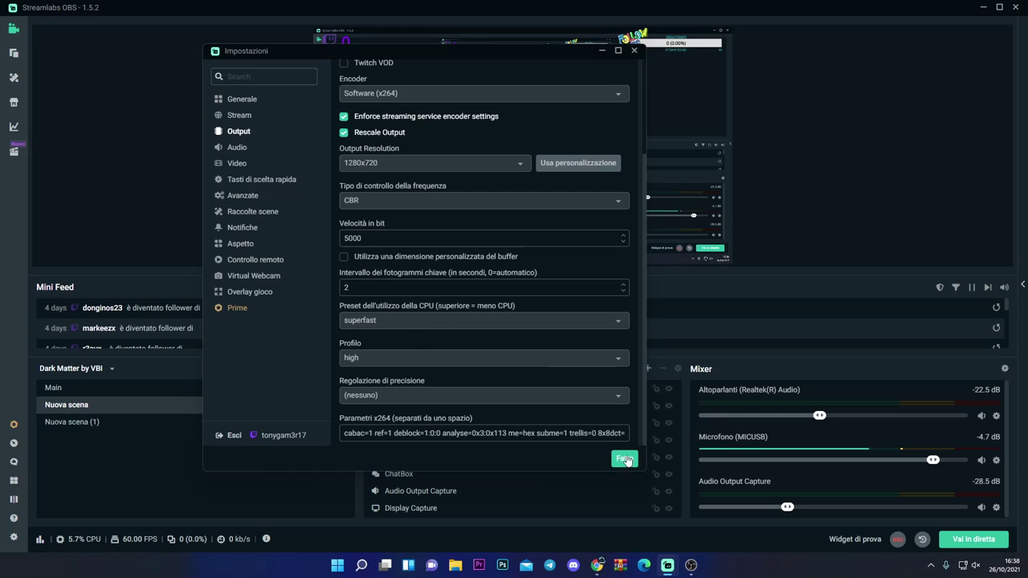
mouse_move(438, 55)
mouse_down()
mouse_move(604, 43)
mouse_move(447, 72)
mouse_up()
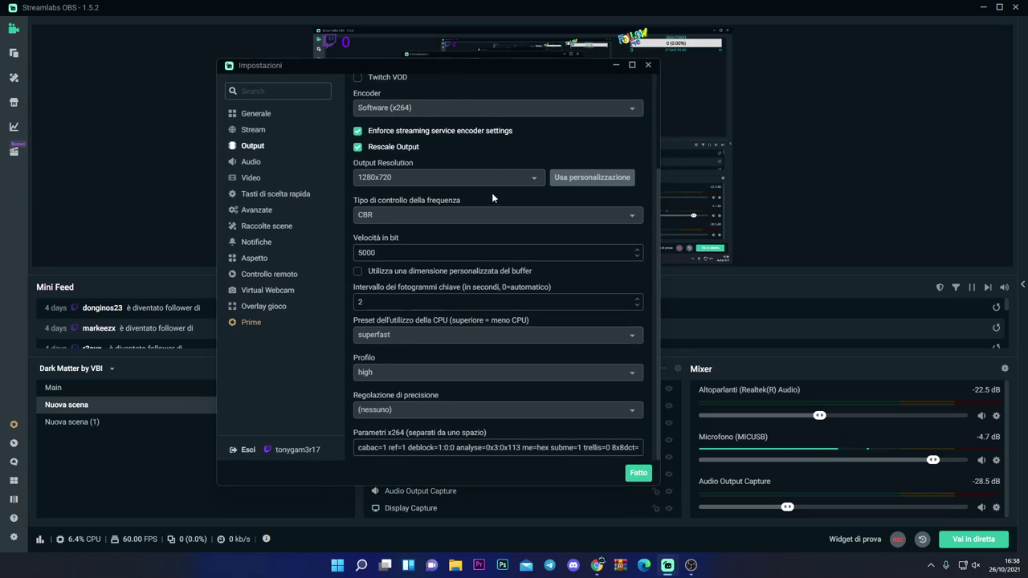
Set the rescaled output resolution for streaming to 1920x1080.
scroll(488, 205, up, 3)
click(534, 303)
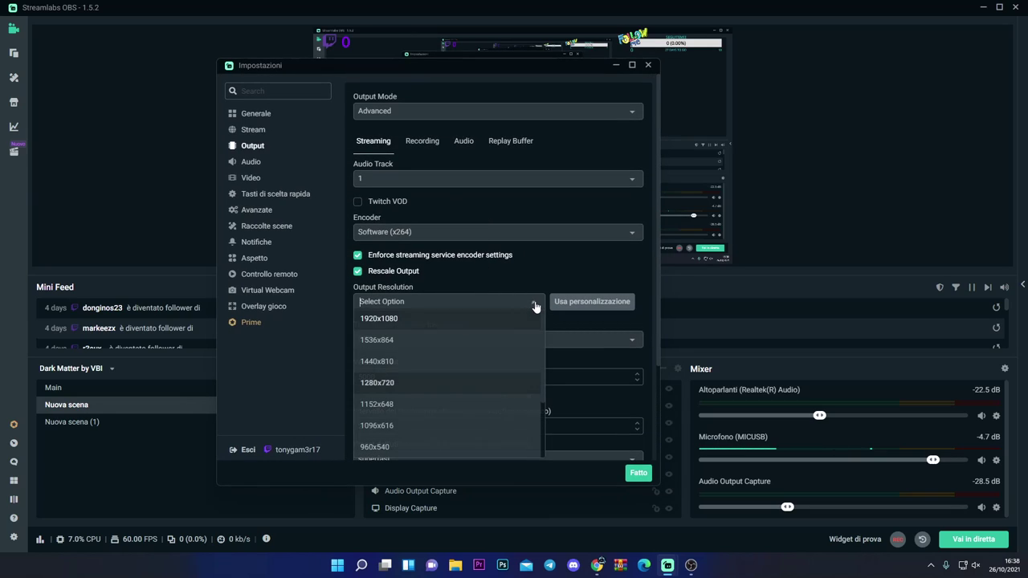
click(445, 319)
Disable both Enforce streaming service encoder settings and Rescale Output for streaming.
click(525, 256)
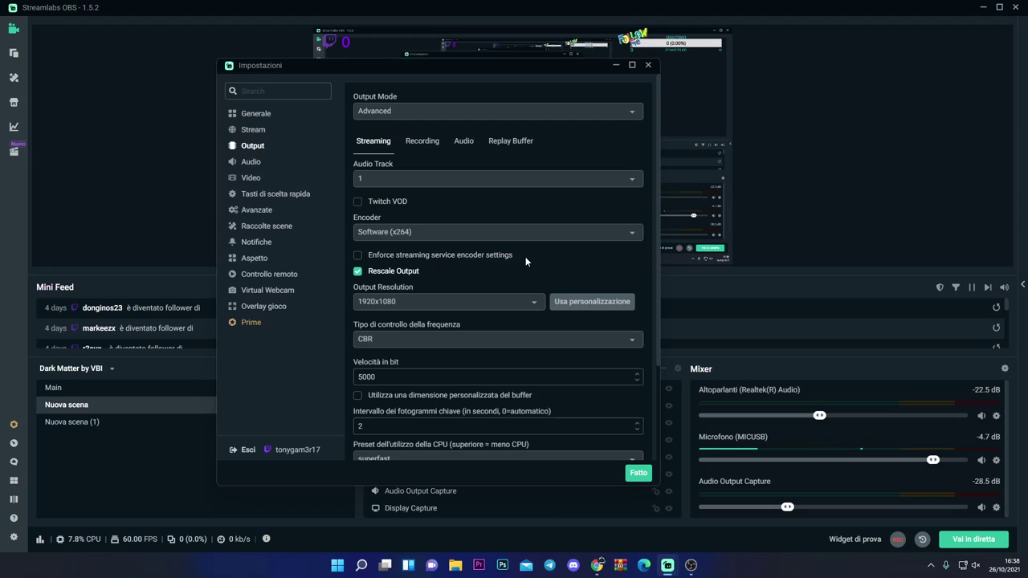
click(358, 255)
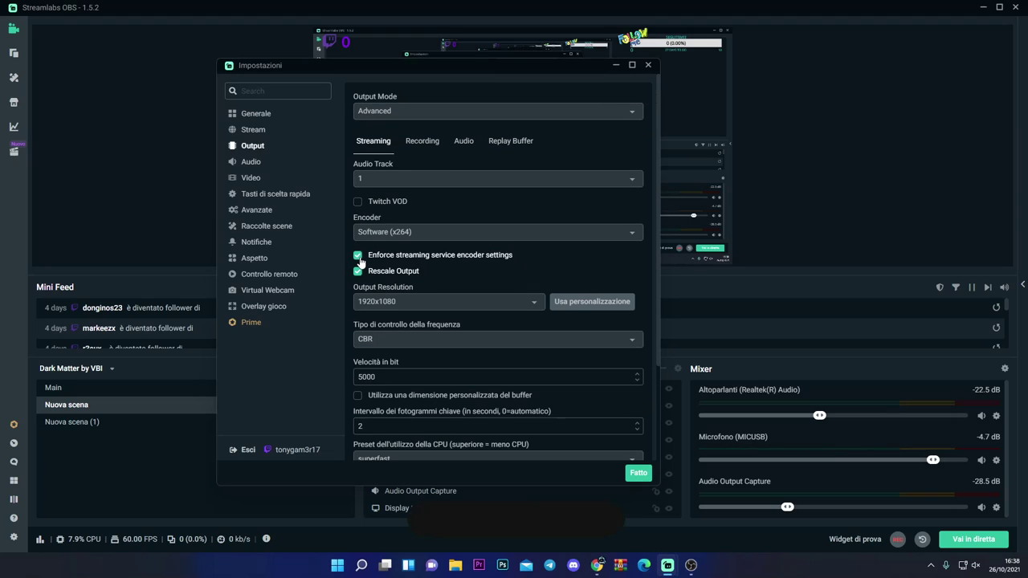
click(358, 256)
click(359, 270)
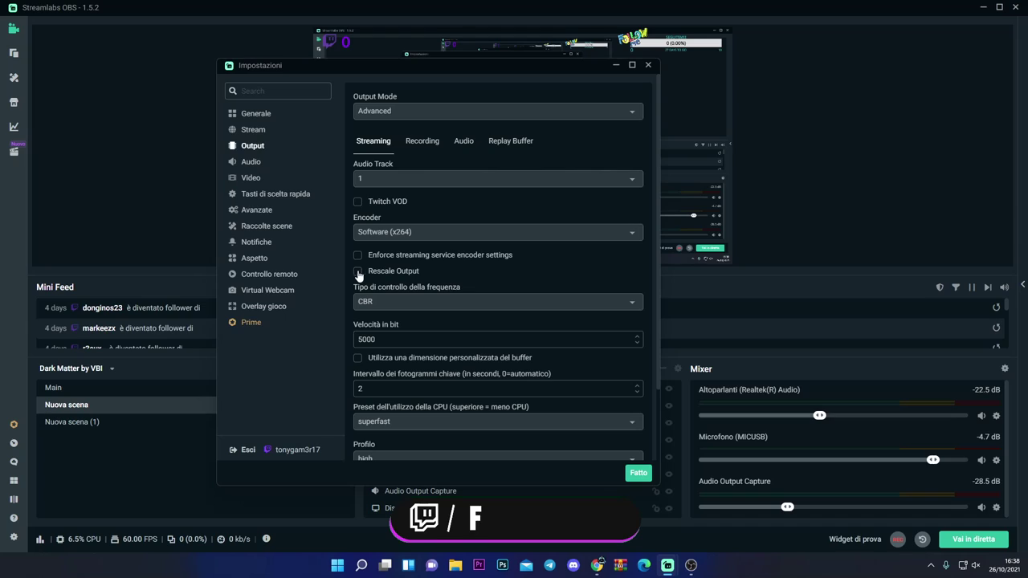
scroll(518, 245, down, 1)
scroll(519, 245, up, 1)
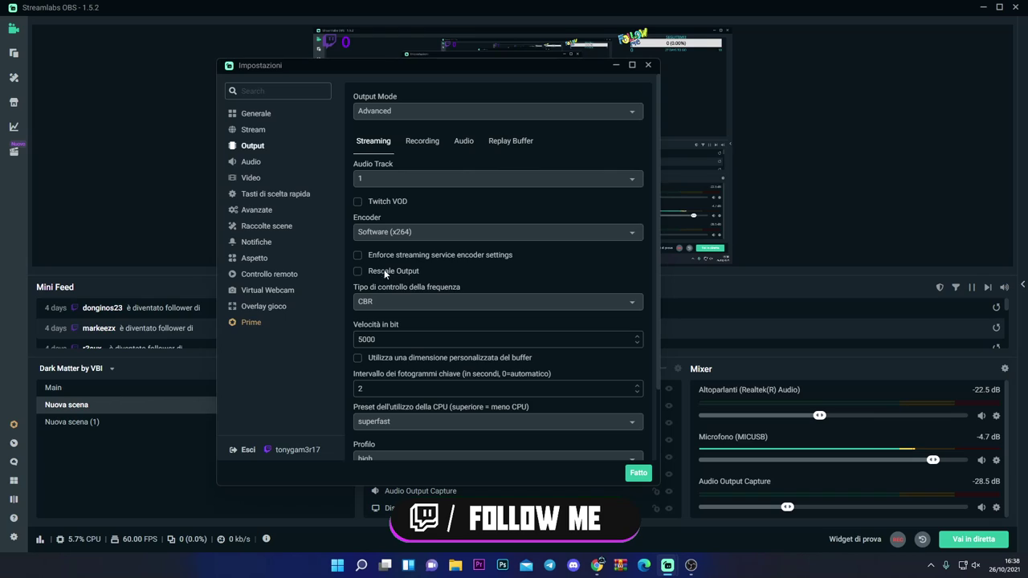
scroll(385, 274, down, 1)
scroll(384, 274, up, 1)
Set the base canvas resolution in the Video settings to 1280x720 and inspect the scene preview.
click(252, 177)
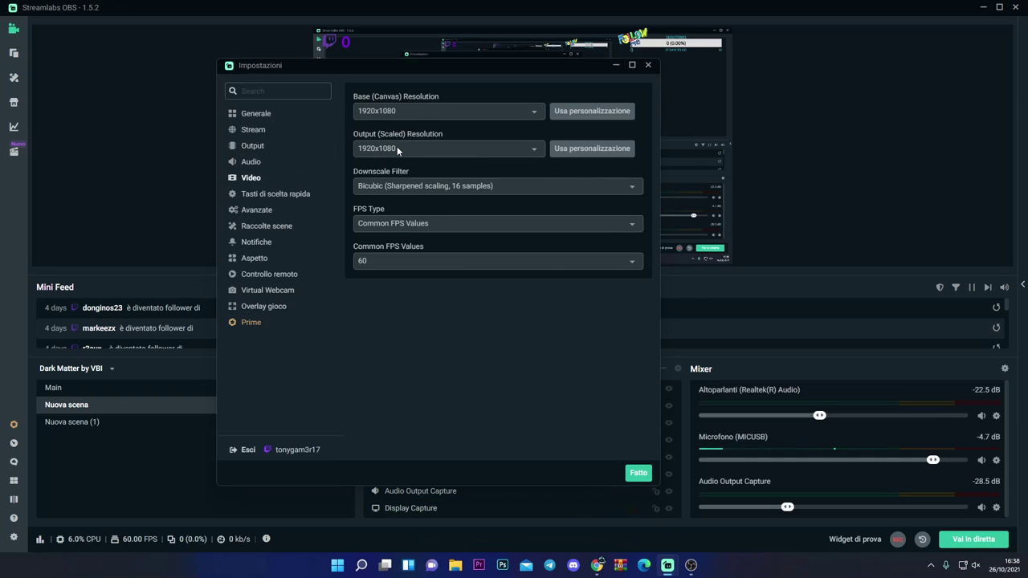
drag(488, 66, 298, 151)
click(324, 193)
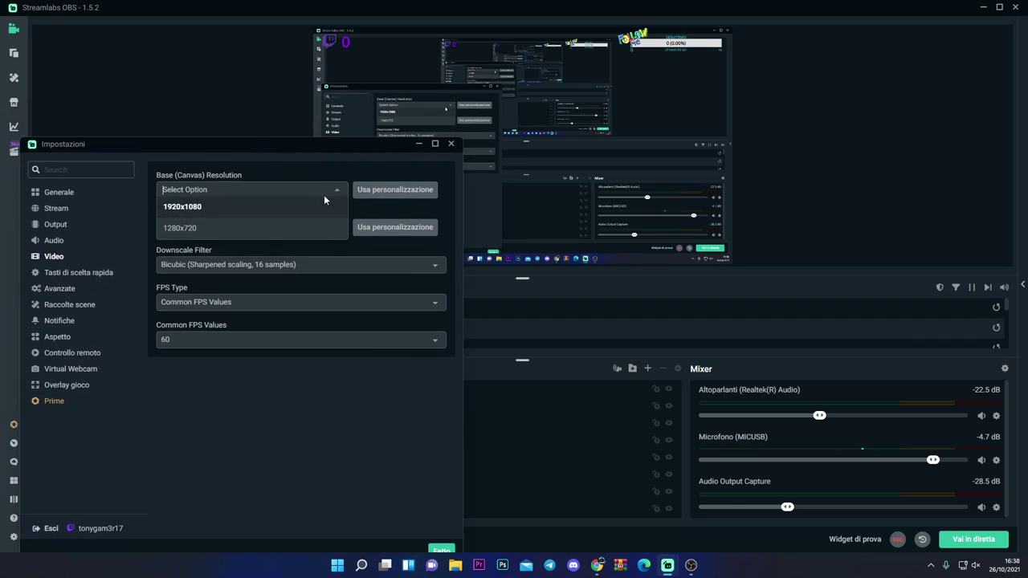
click(207, 225)
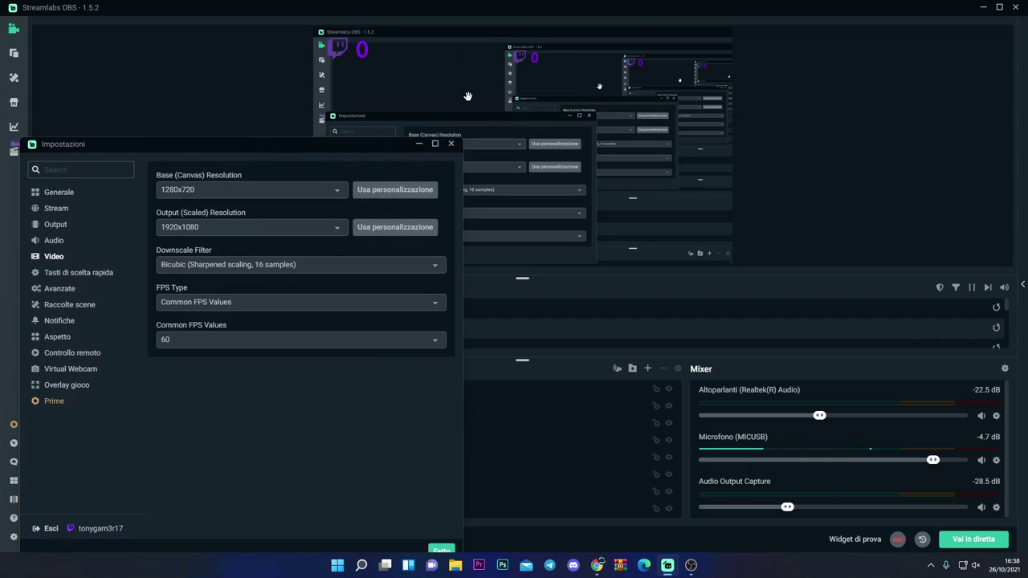
click(509, 78)
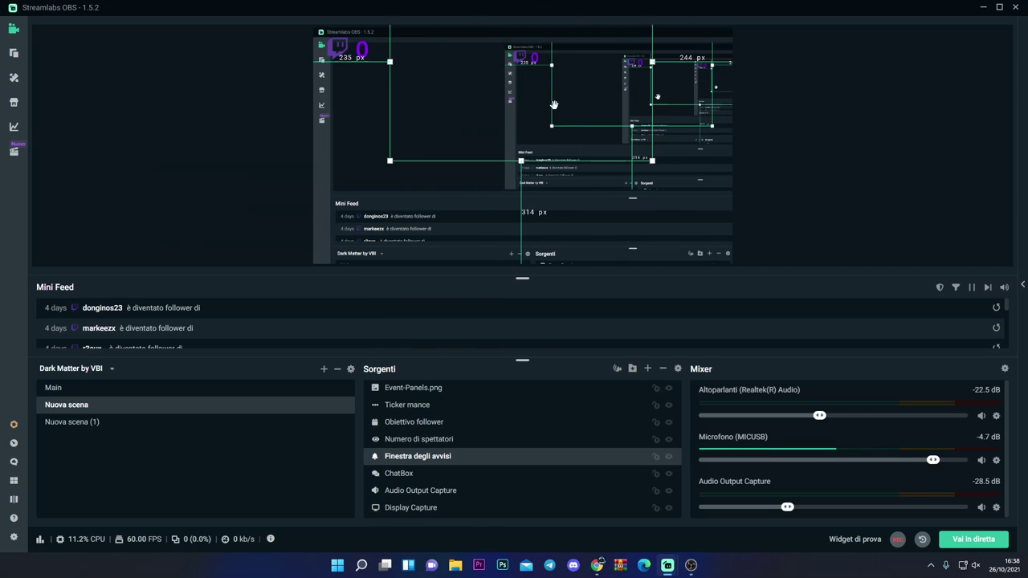
Reopen the Video settings and set the base canvas resolution to 1920x1080.
click(12, 538)
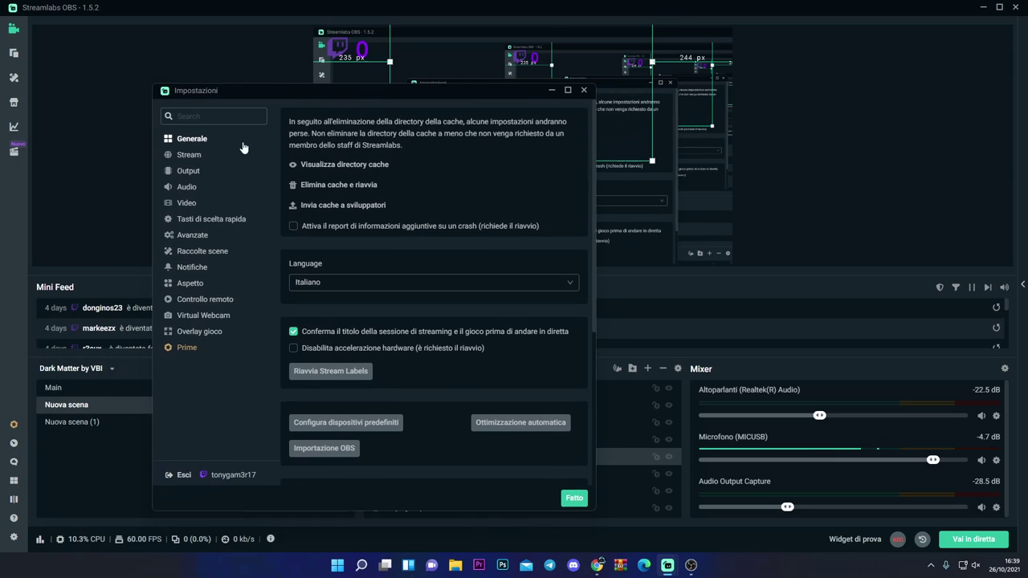
click(184, 205)
click(471, 141)
click(329, 154)
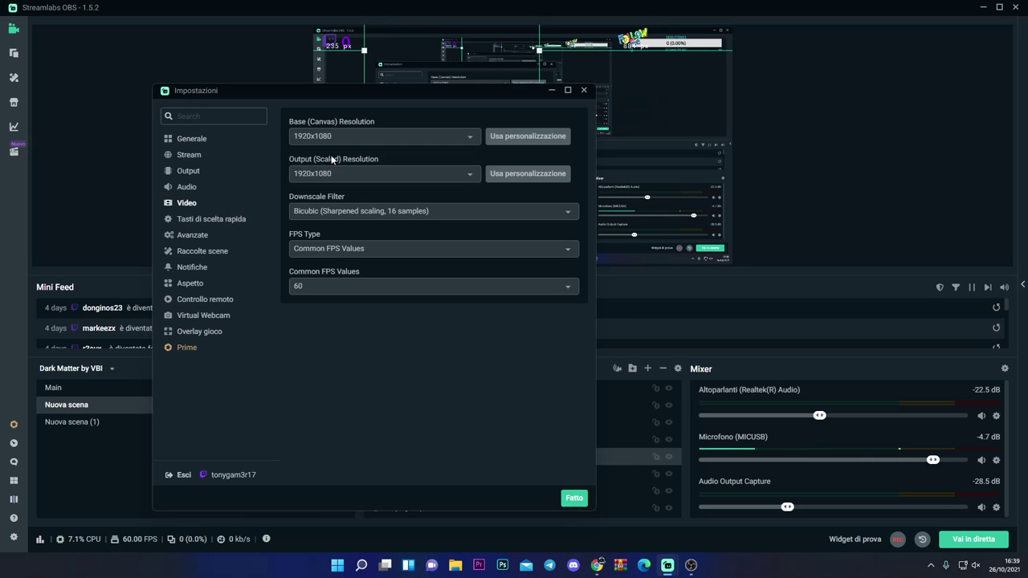
drag(470, 91, 480, 62)
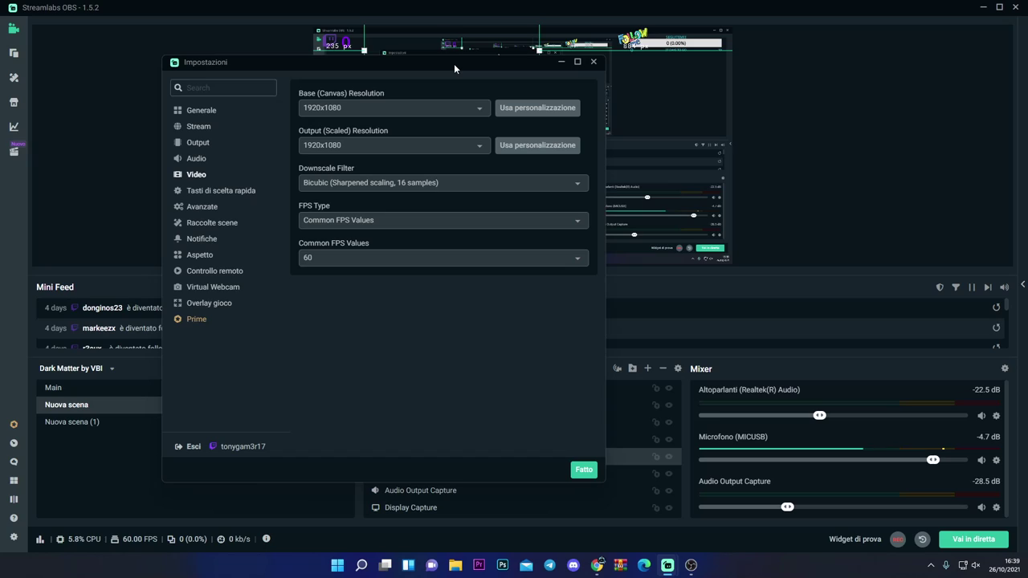
drag(455, 68, 460, 69)
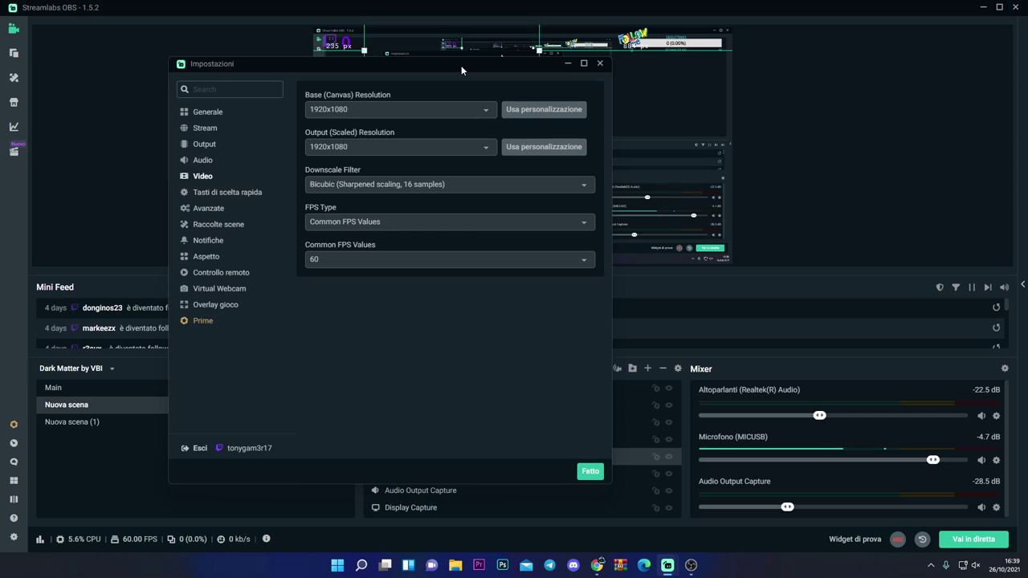
drag(461, 69, 453, 106)
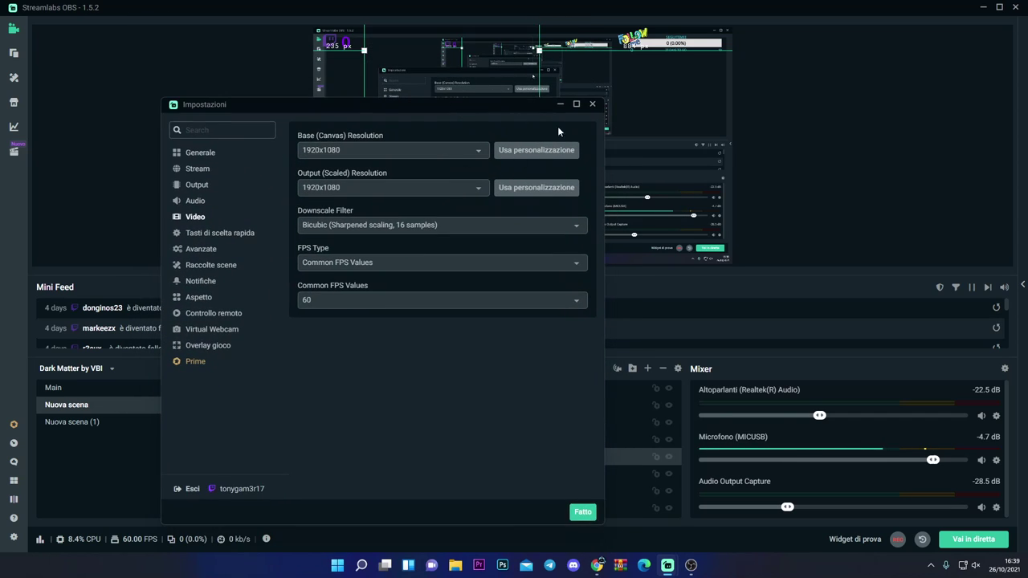